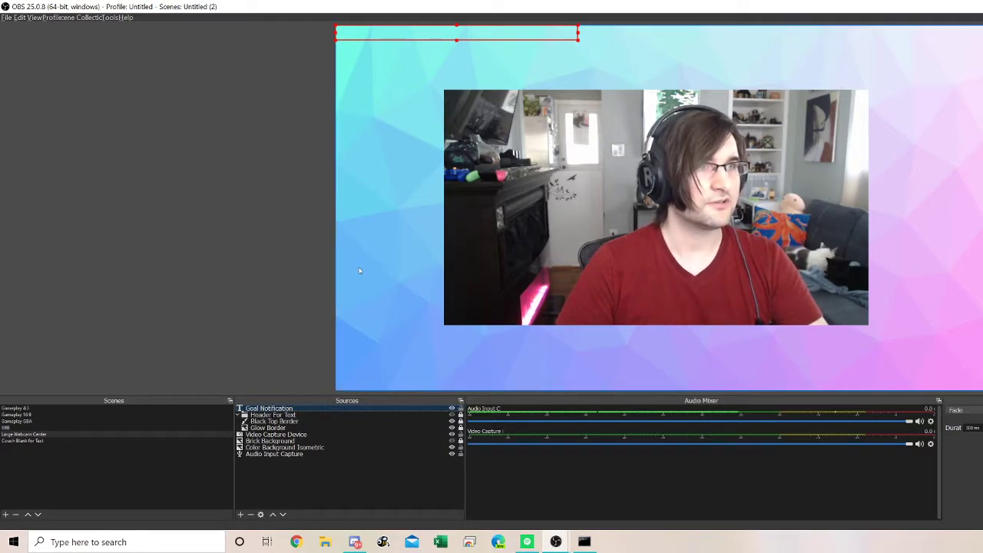
double_click(264, 410)
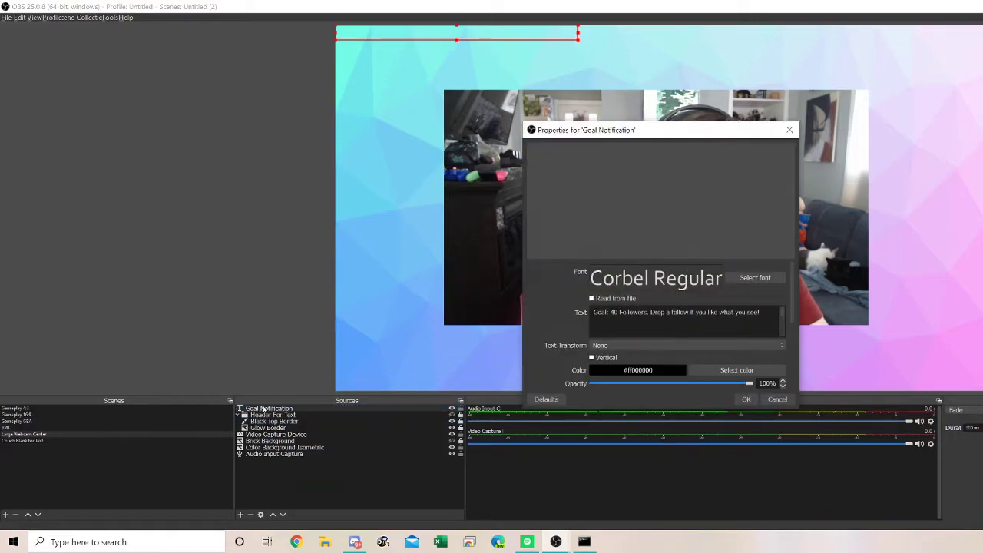
key(Escape)
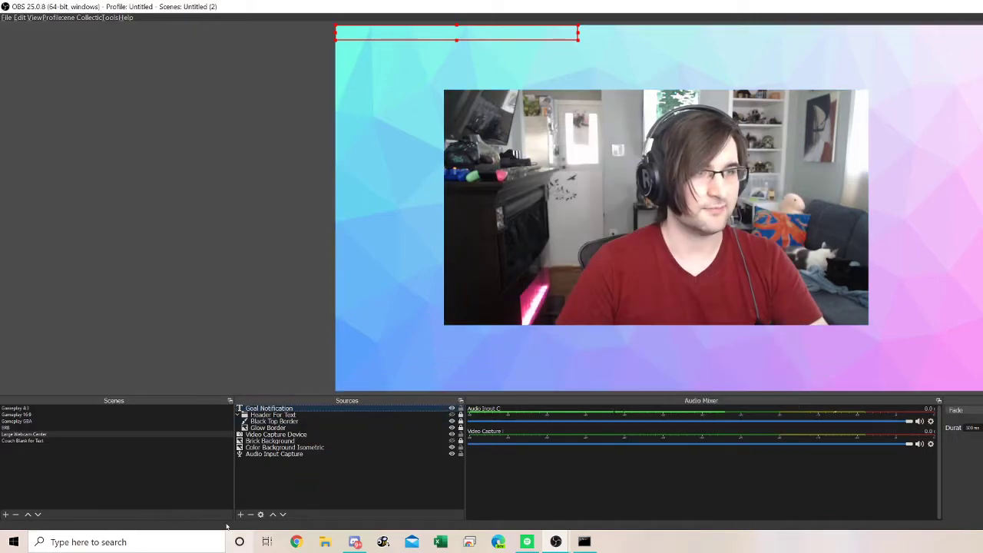
click(240, 514)
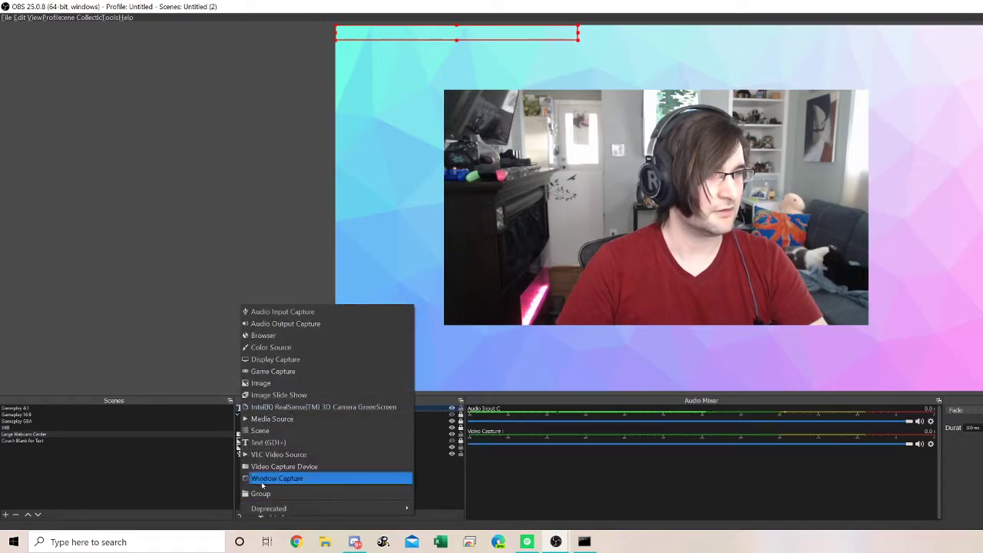
click(294, 444)
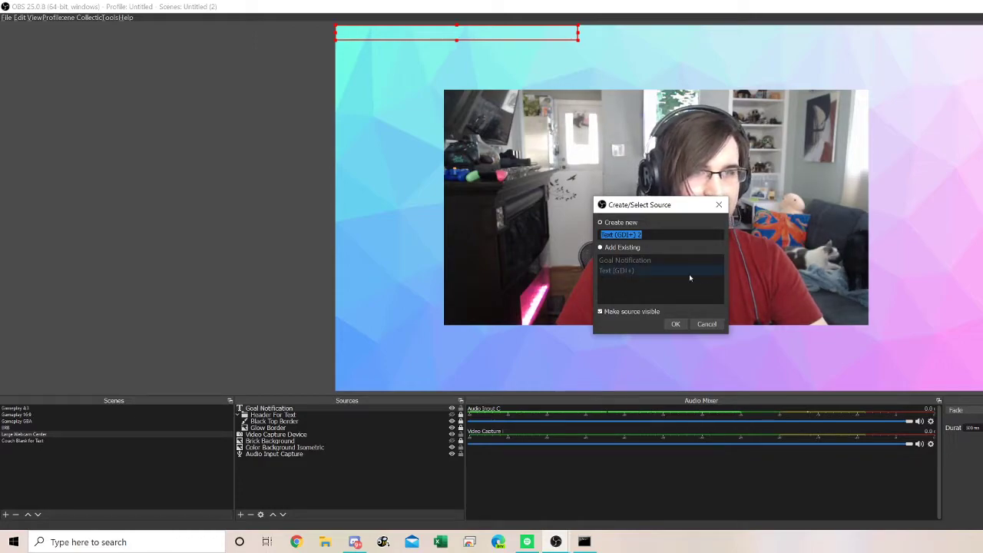
click(708, 325)
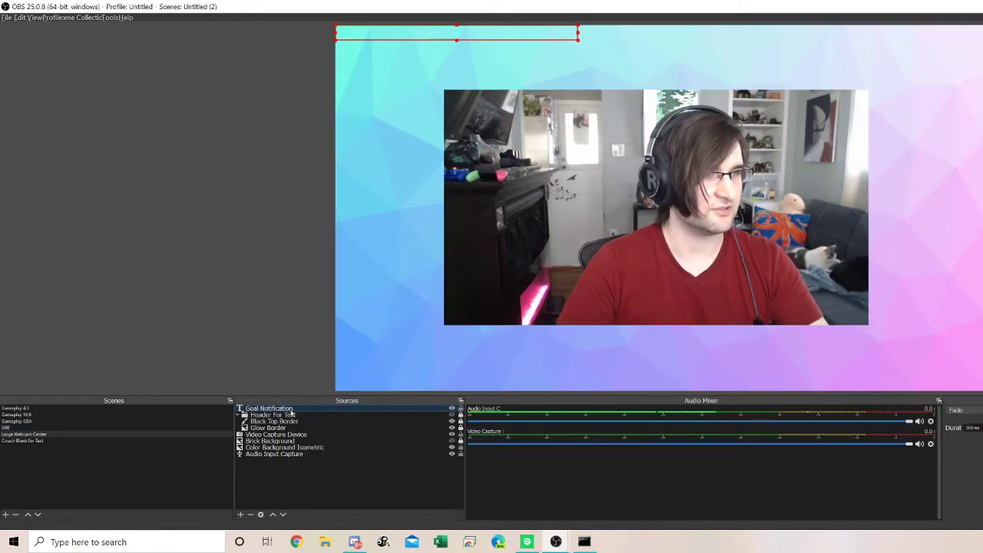
Open the properties of the Goal Notification text source and enlarge the dialog to show more settings
double_click(277, 409)
drag(626, 131, 153, 37)
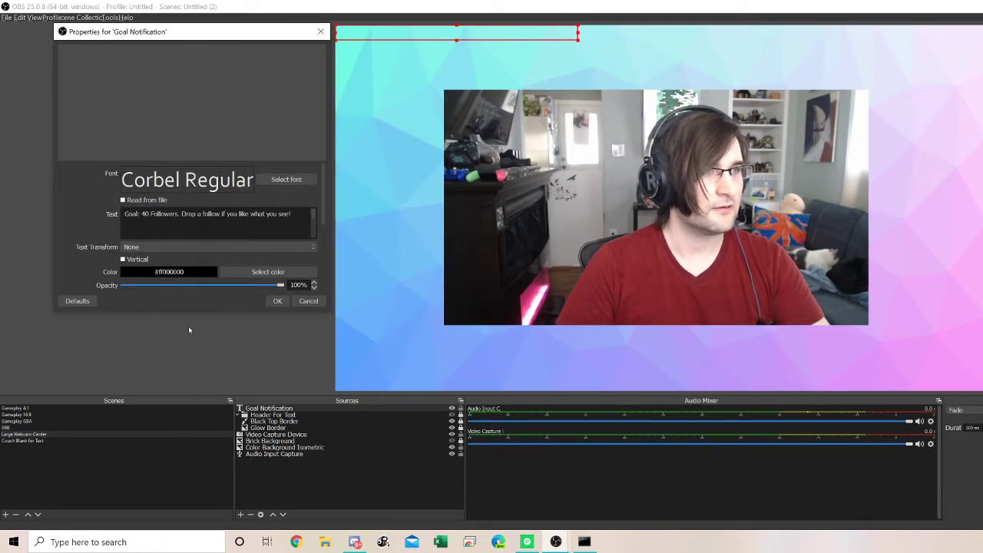
drag(184, 309, 214, 509)
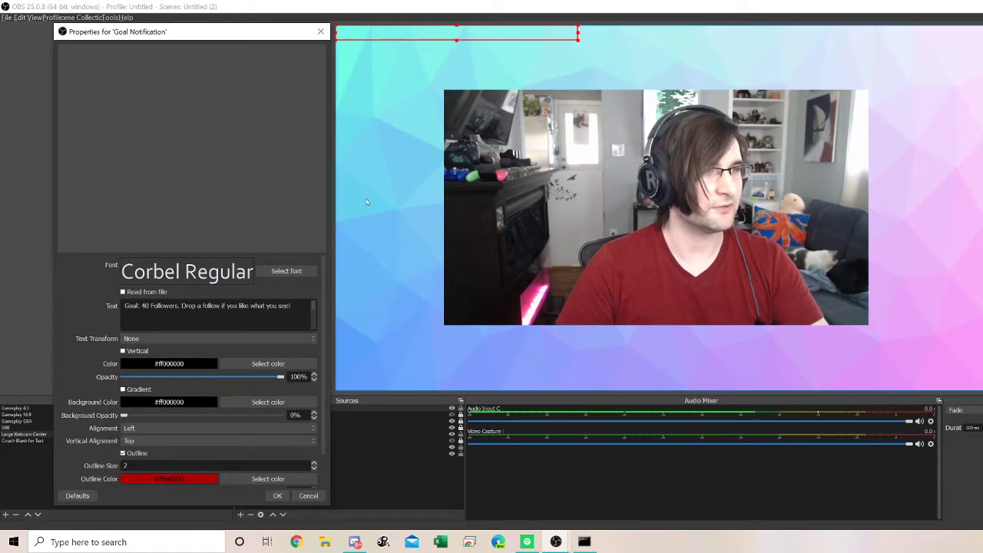
Copy the Goal Notification text, clear the field and paste back "Goal: 40 Followers. Drop a follow if you like what you see!"
click(125, 306)
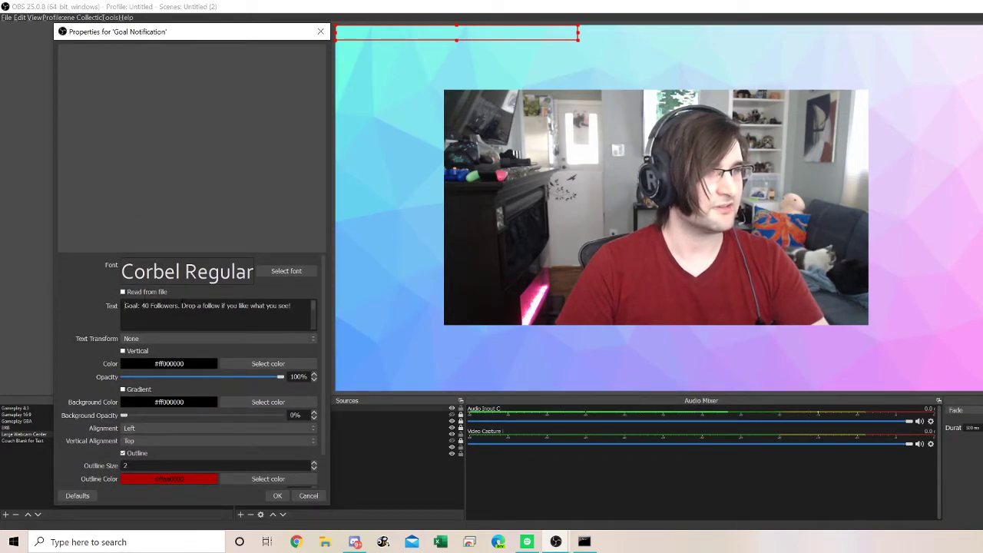
key(ctrl+a)
key(ctrl+c)
click(126, 306)
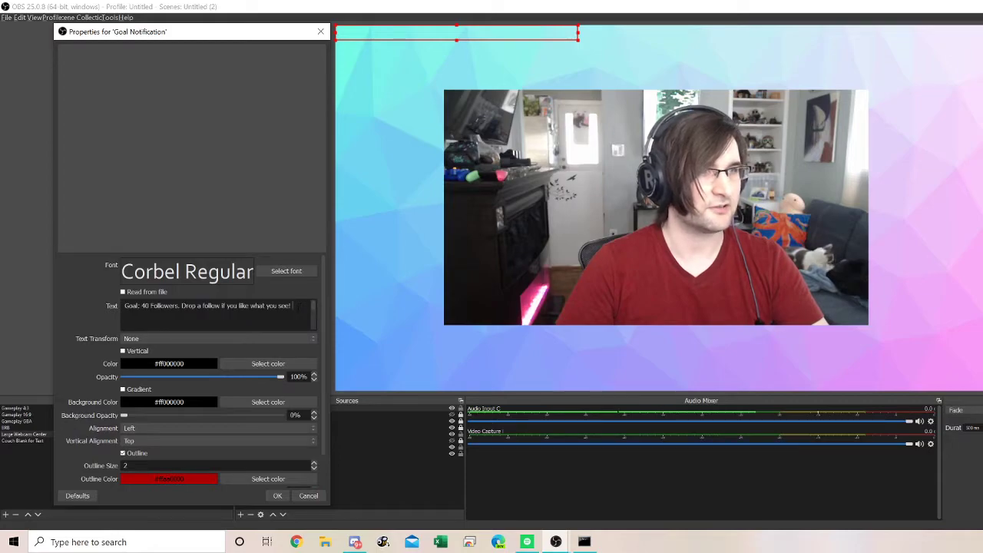
click(292, 306)
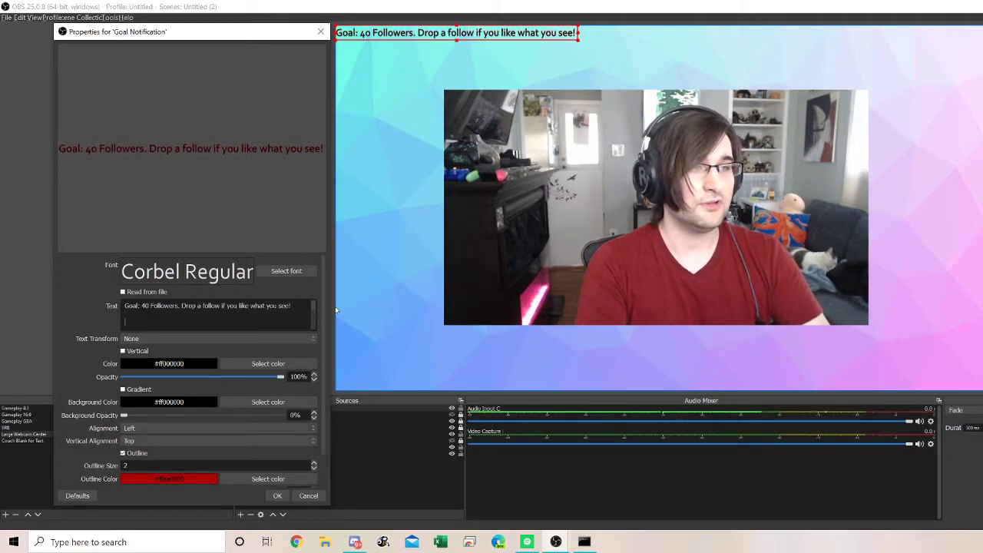
key(ctrl+a)
key(BackSpace)
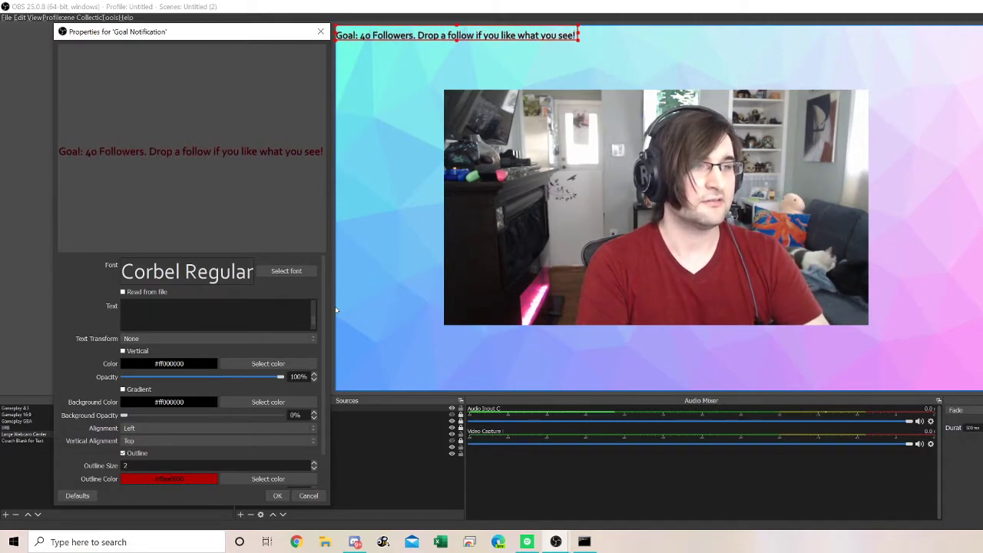
key(ctrl+v)
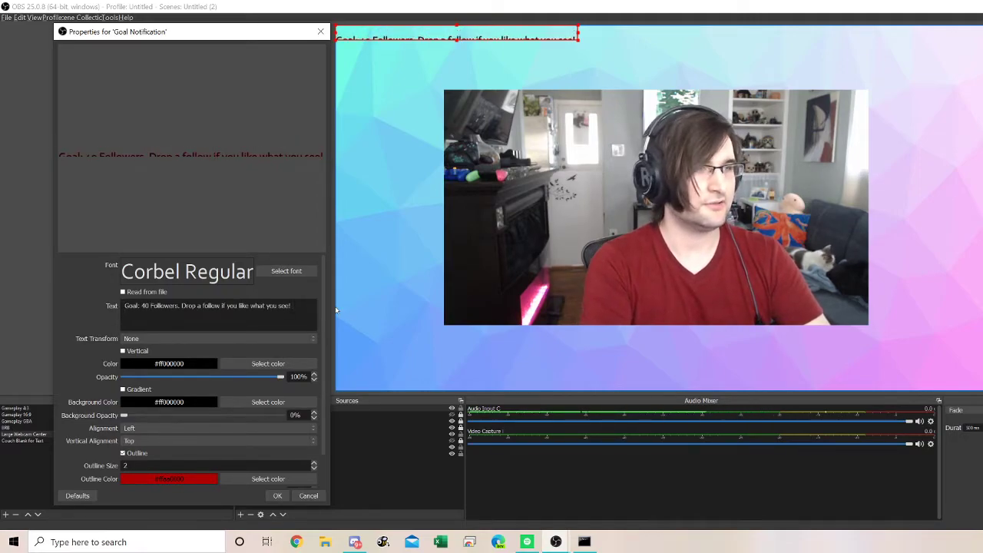
key(ctrl+a)
key(ctrl+c)
key(BackSpace)
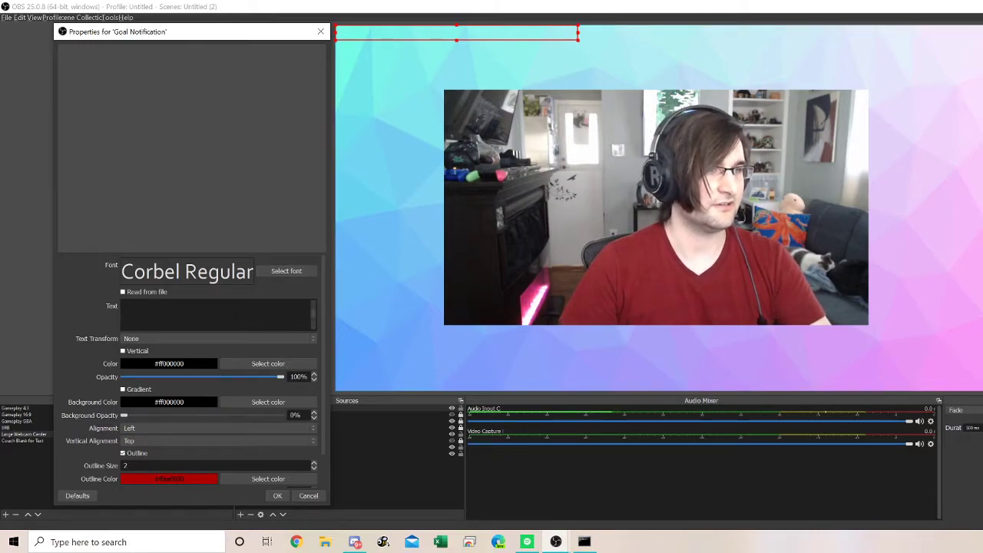
key(ctrl+v)
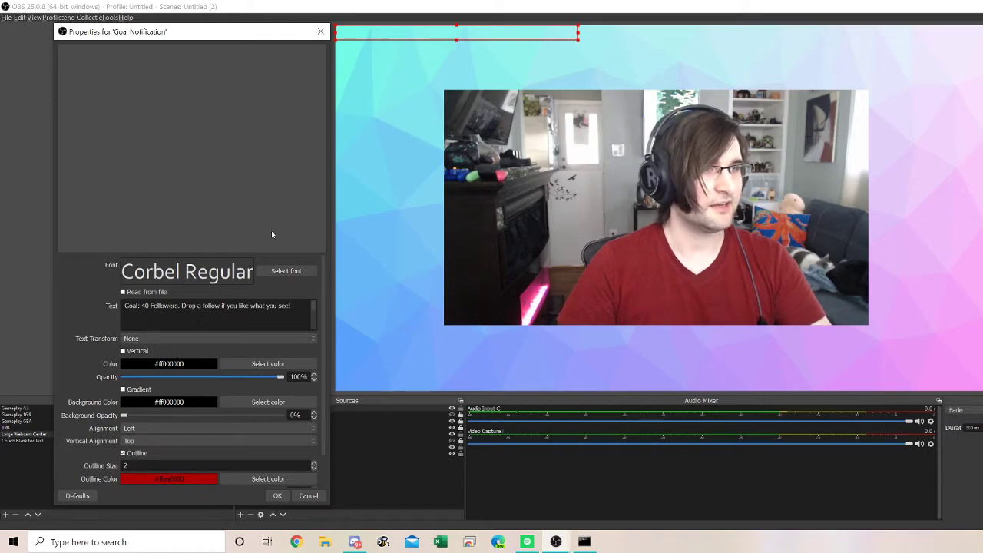
Review the available fonts and the colour, alignment and outline settings of the Goal Notification text, and close its properties
click(261, 271)
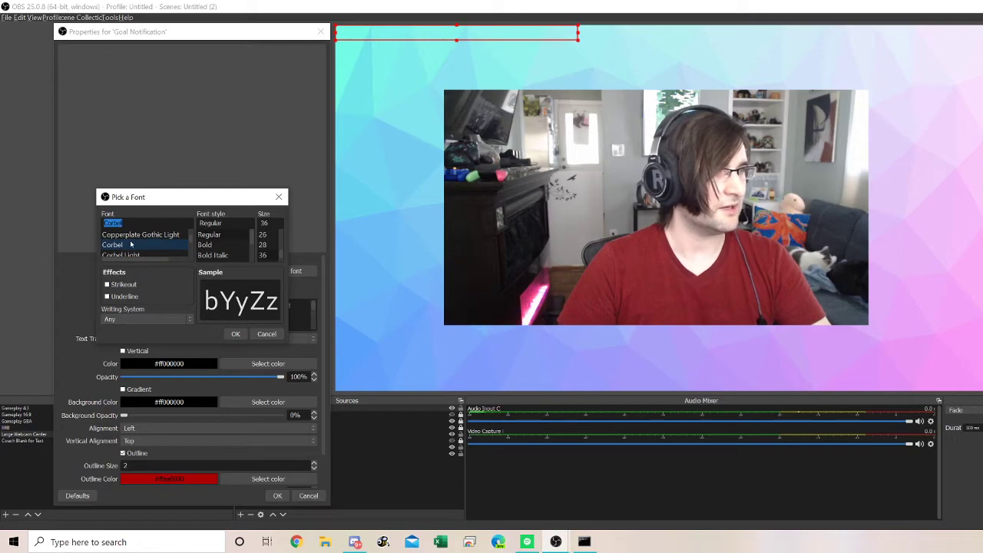
scroll(135, 244, down, 5)
scroll(138, 244, down, 2)
click(274, 336)
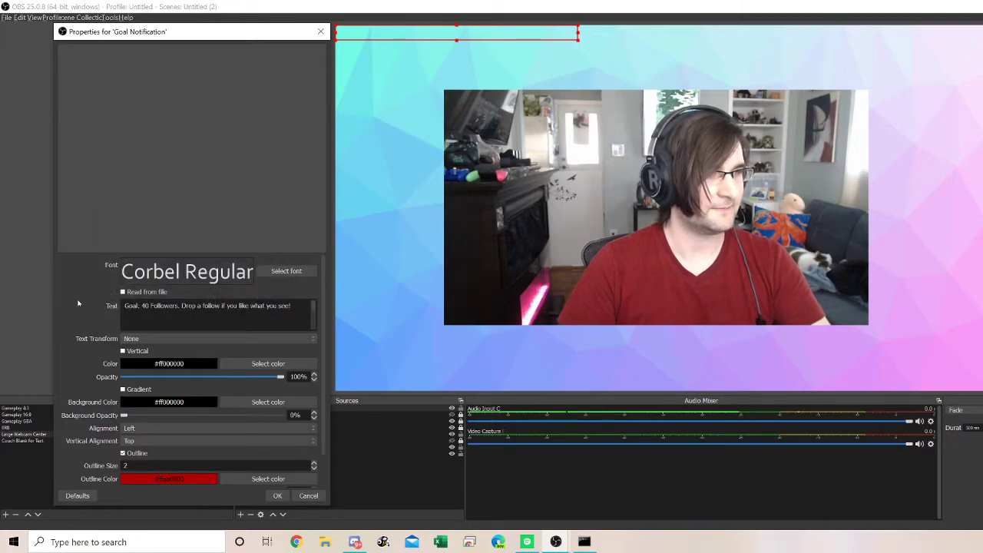
scroll(78, 303, down, 1)
scroll(89, 282, down, 1)
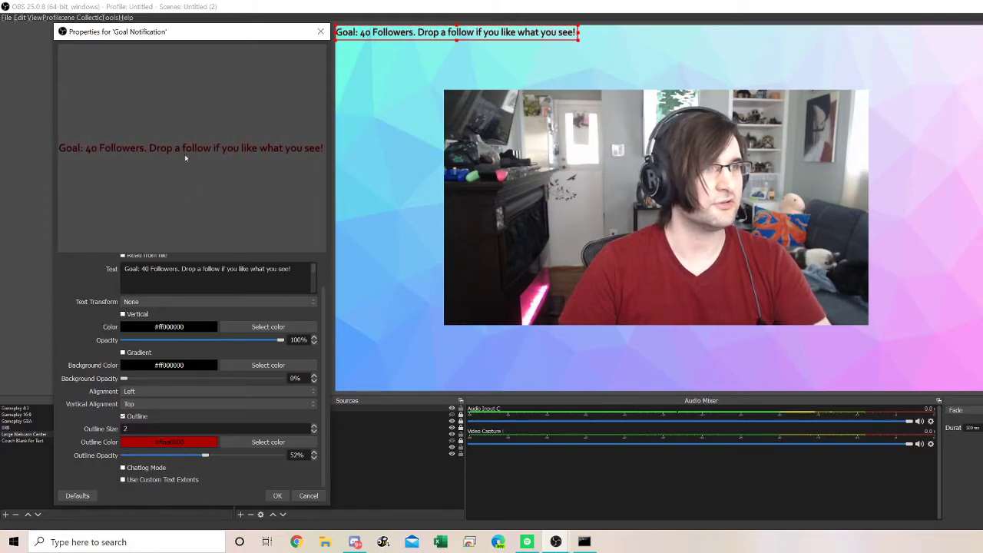
click(277, 496)
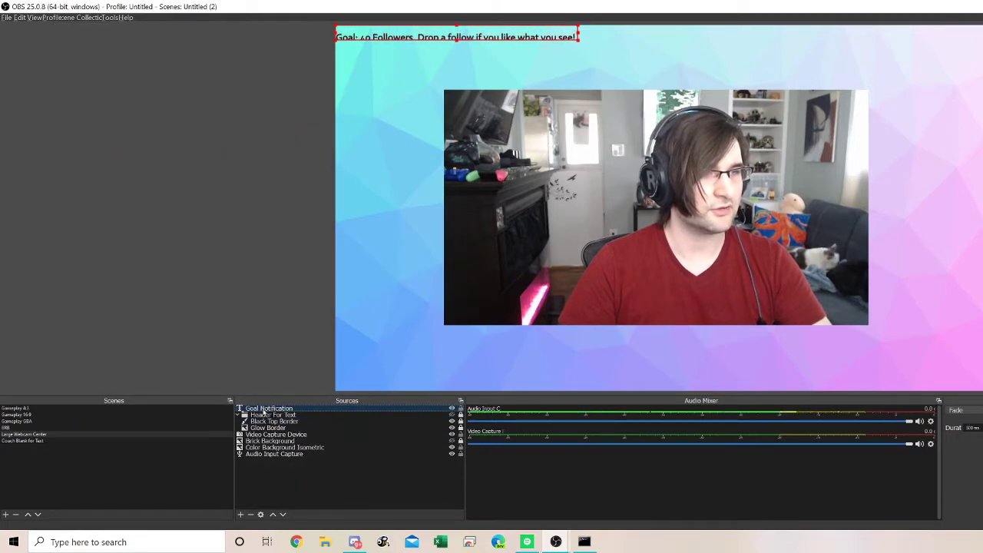
Open the filters of the Goal Notification source and examine which effect filters can be added, including Scroll
right_click(263, 409)
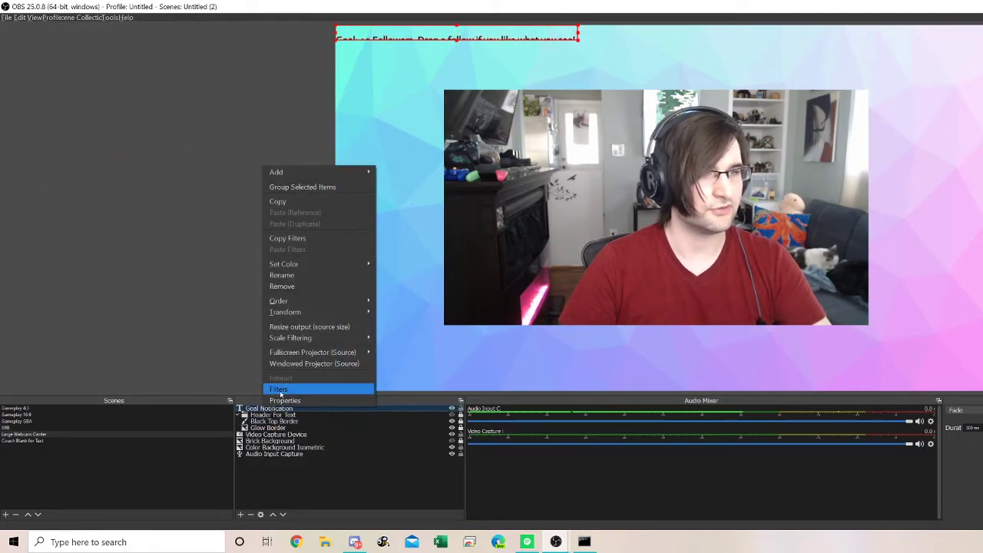
click(278, 389)
drag(491, 101, 107, 64)
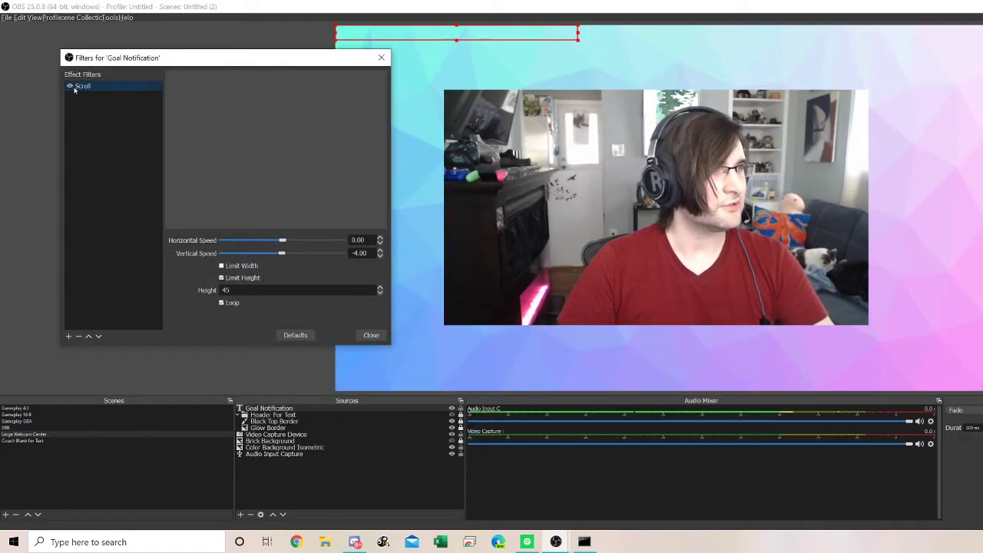
click(69, 336)
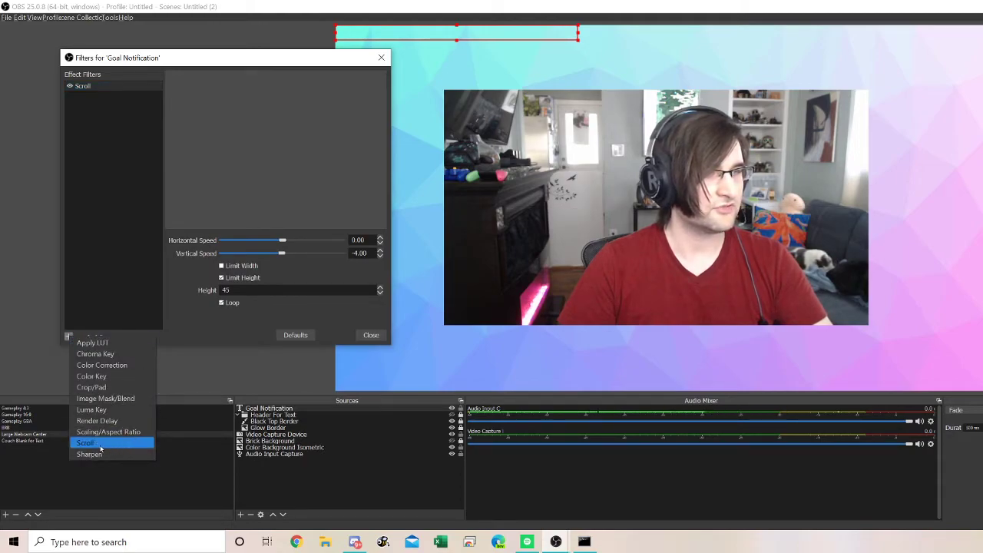
click(51, 258)
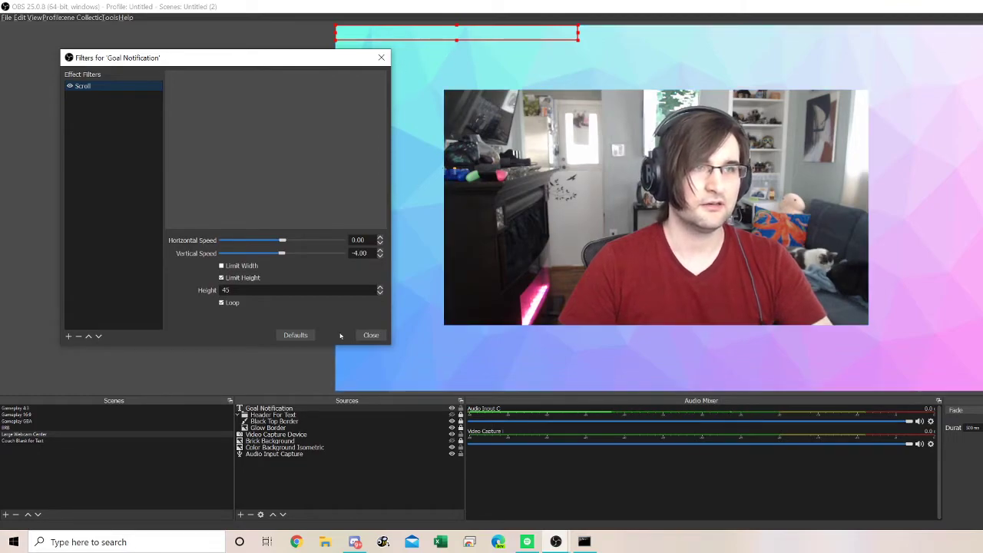
Try a vertical speed of -24 in the Scroll filter and set it back to -4
double_click(355, 253)
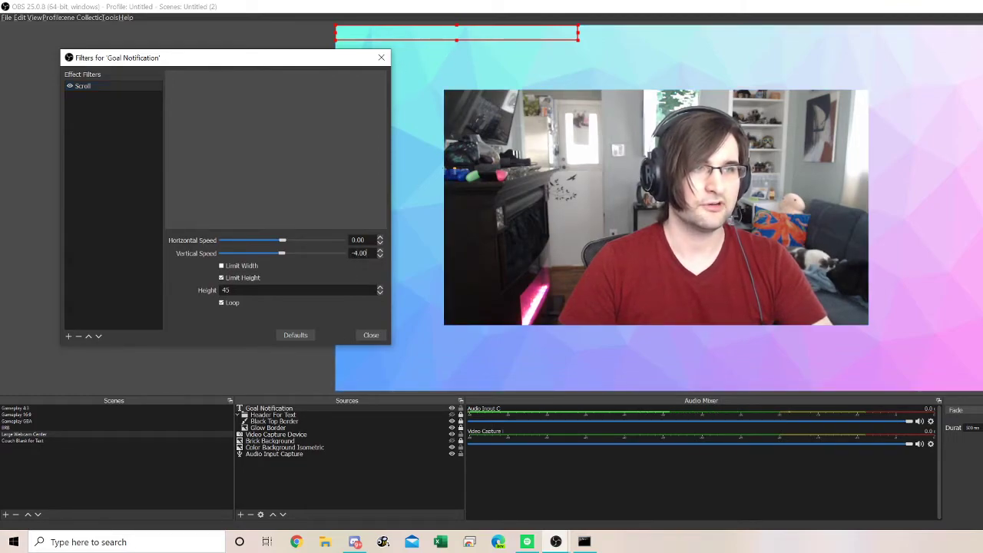
click(355, 253)
key(shift+Home)
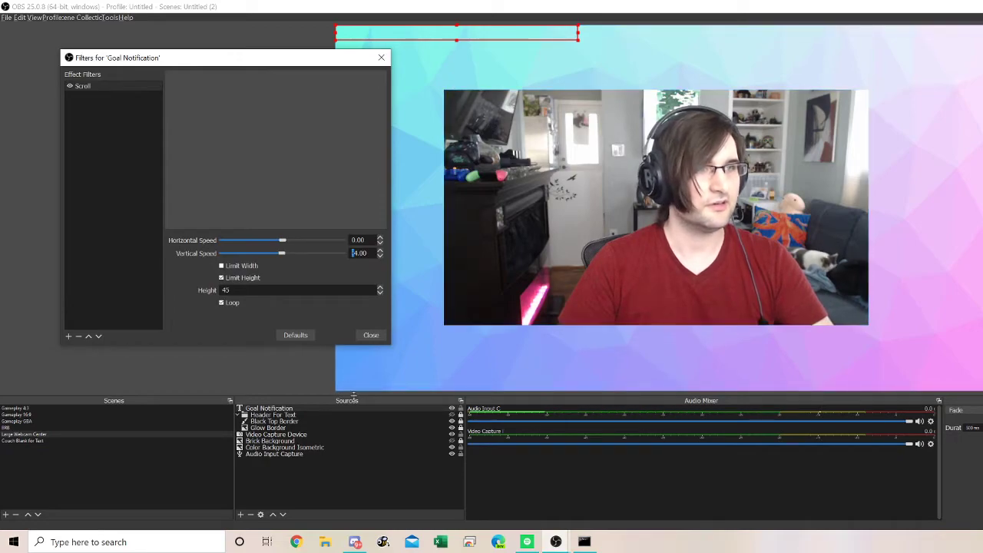
double_click(362, 252)
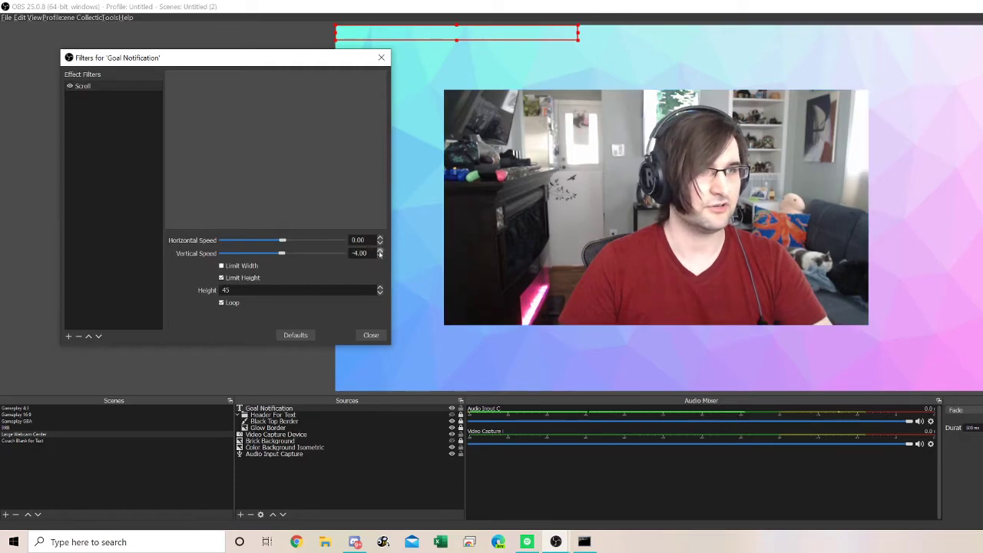
scroll(361, 253, down, 20)
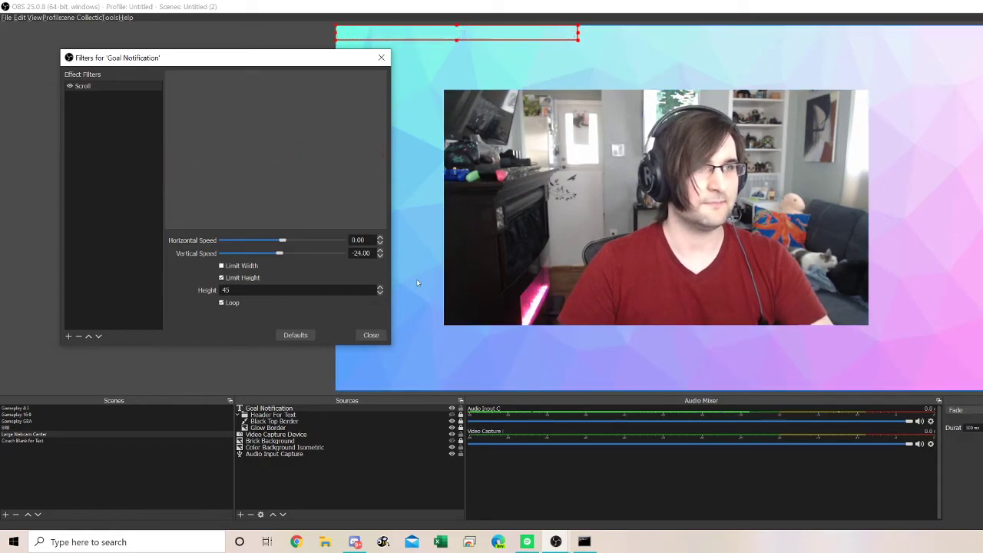
key(BackSpace)
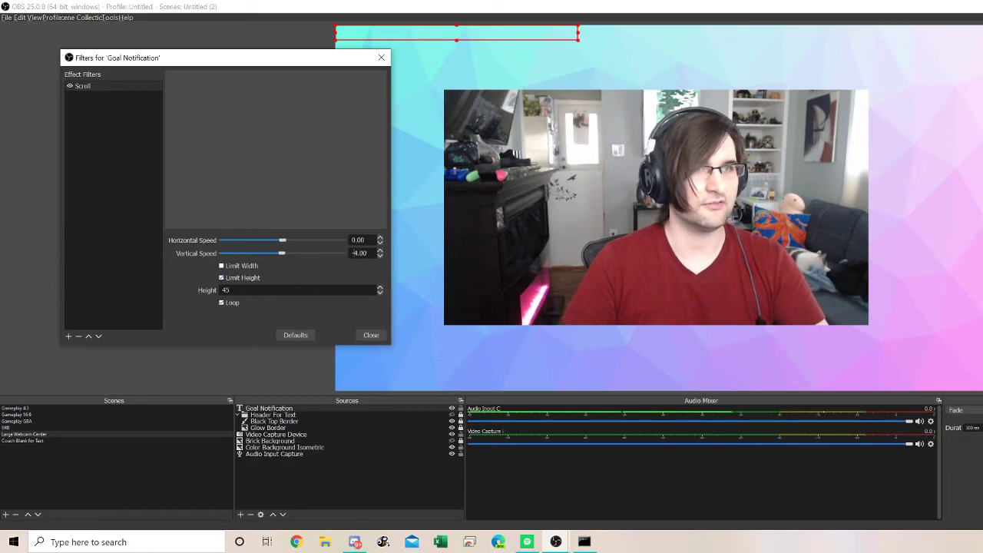
Turn the Scroll filter's height limit off and on again, and close the filters
click(222, 278)
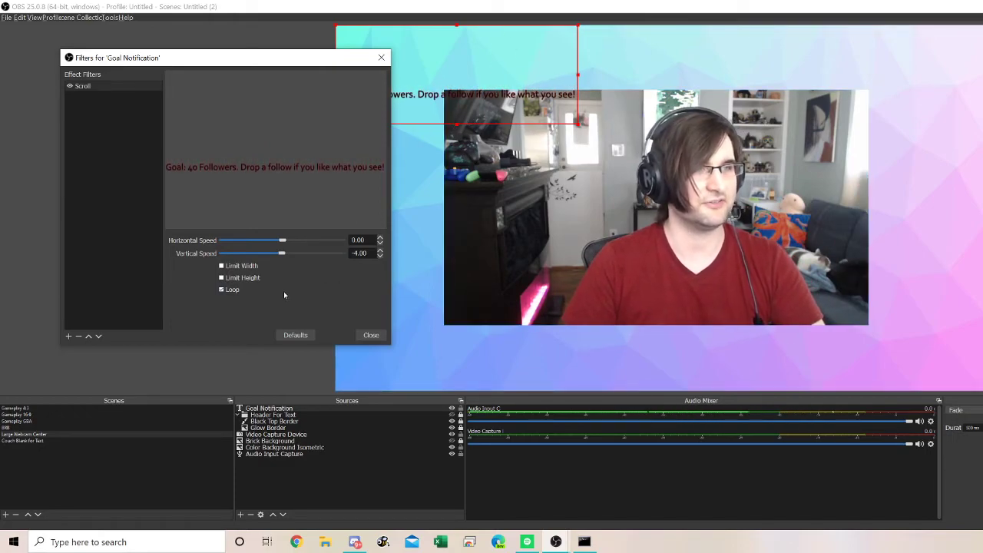
click(257, 278)
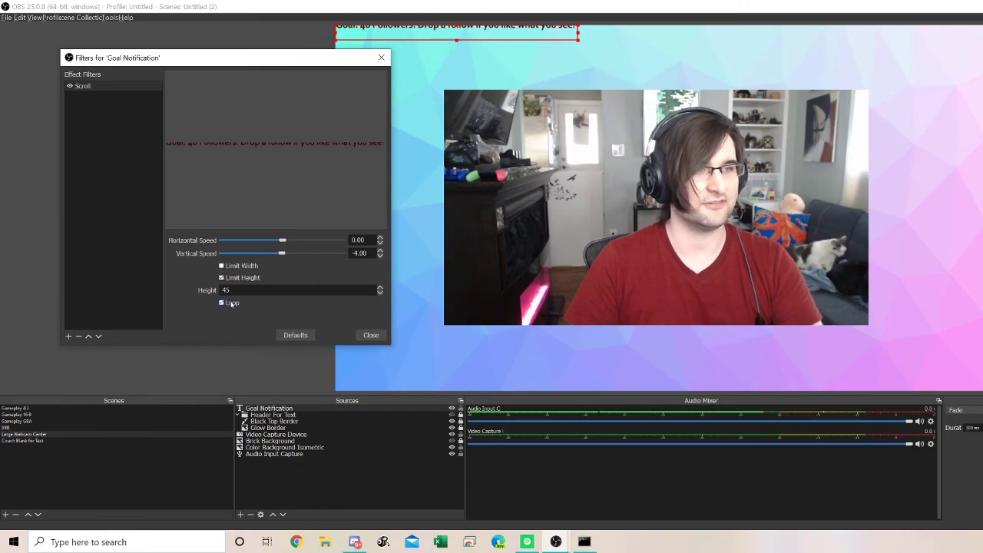
click(386, 336)
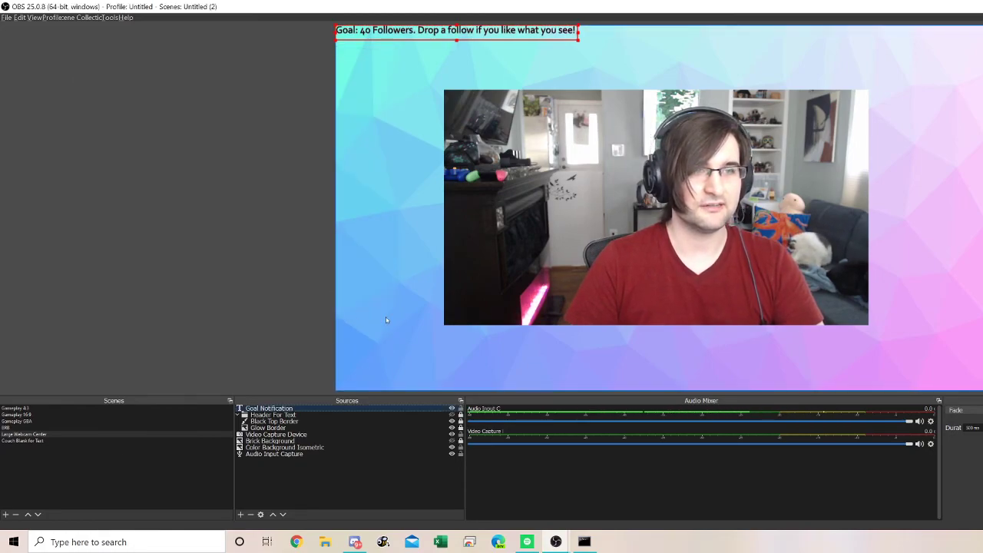